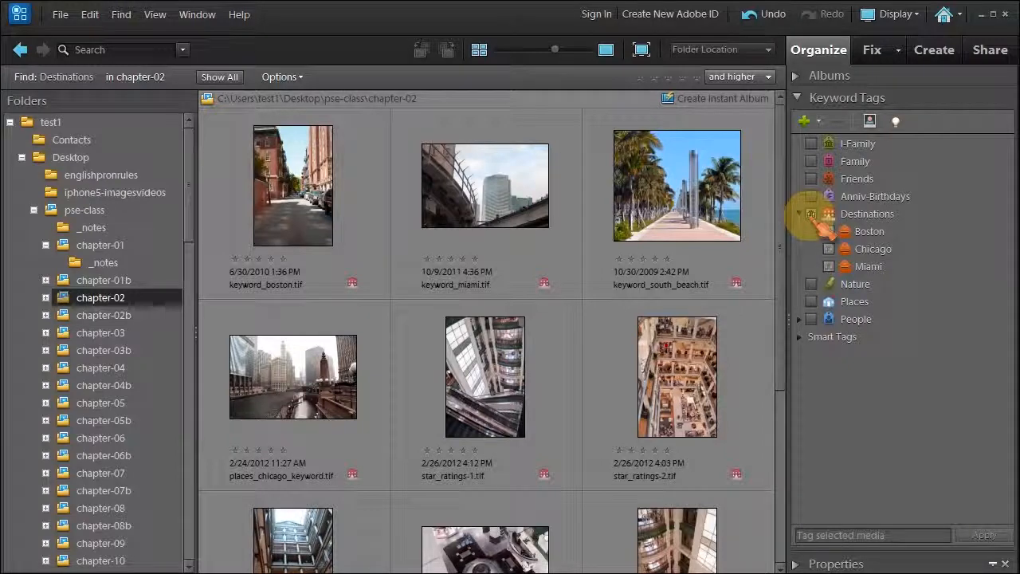
Clear the Destinations filter and show only the chapter-02 photos tagged Chicago, looking through all of them
left_click(810, 214)
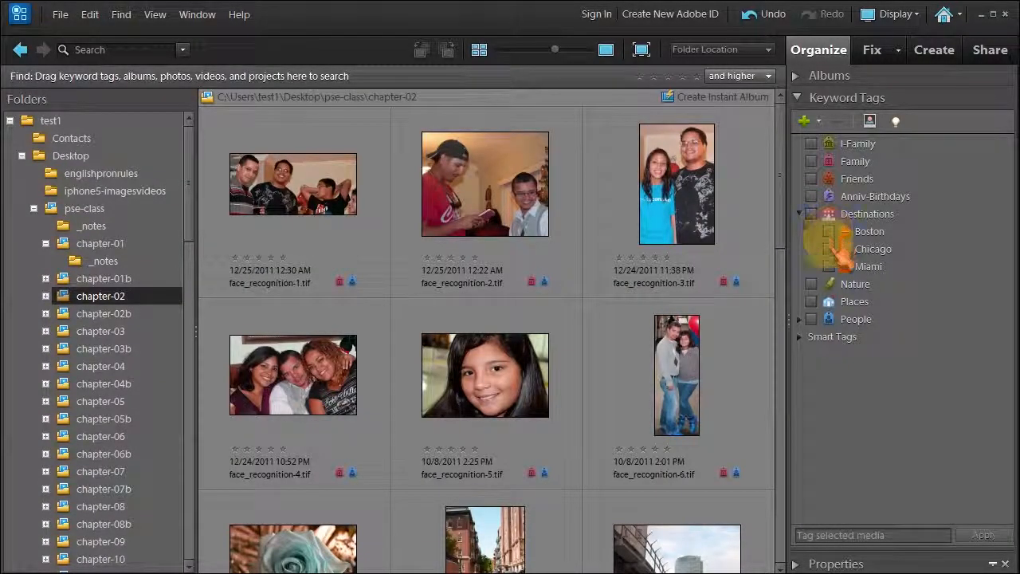
left_click(829, 249)
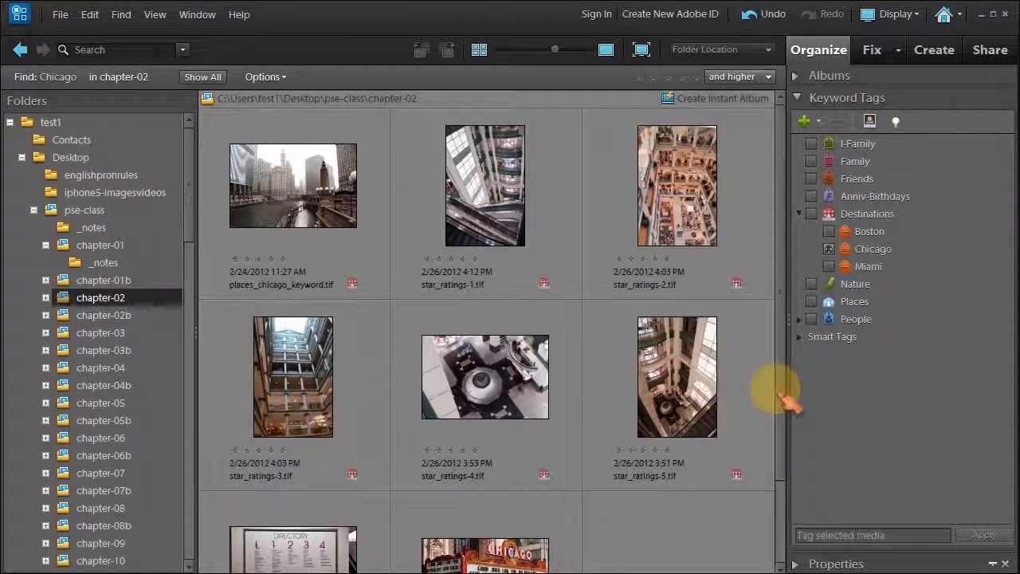
scroll(785, 399, "down", 1)
scroll(799, 422, "down", 1)
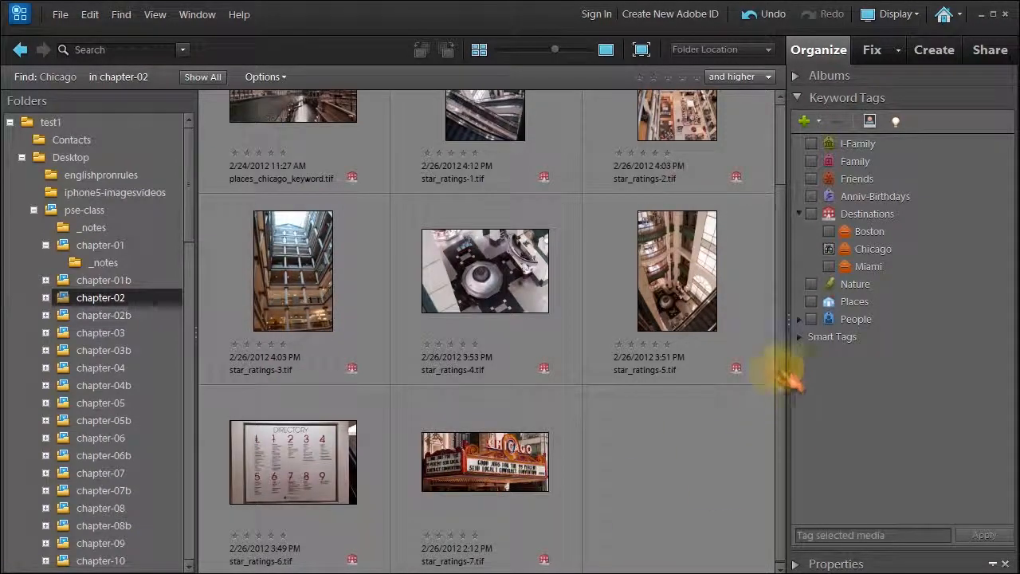
scroll(649, 289, "up", 2)
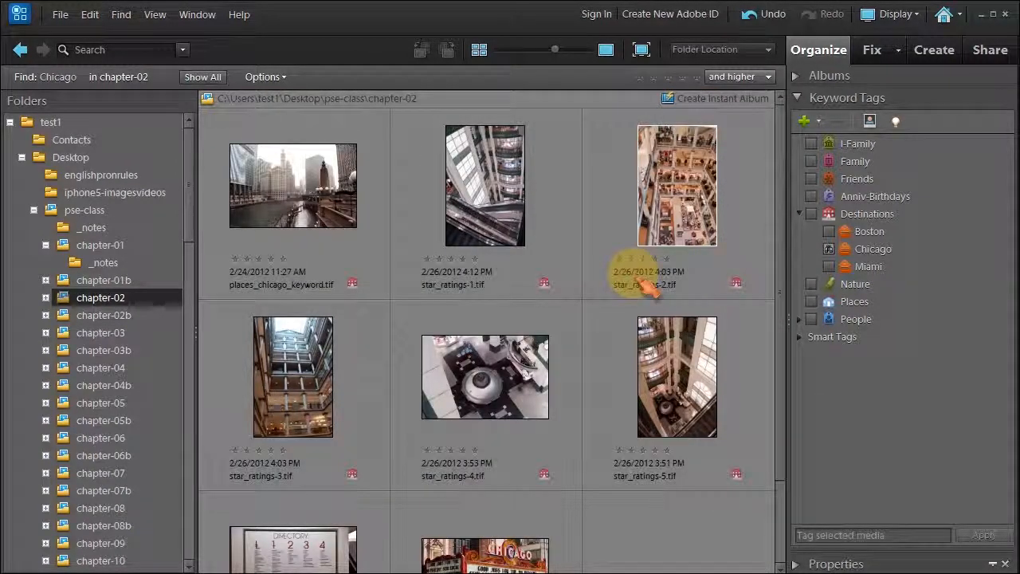
Create a new sub-category named Retail-Stores in the Destinations category
left_click(863, 220)
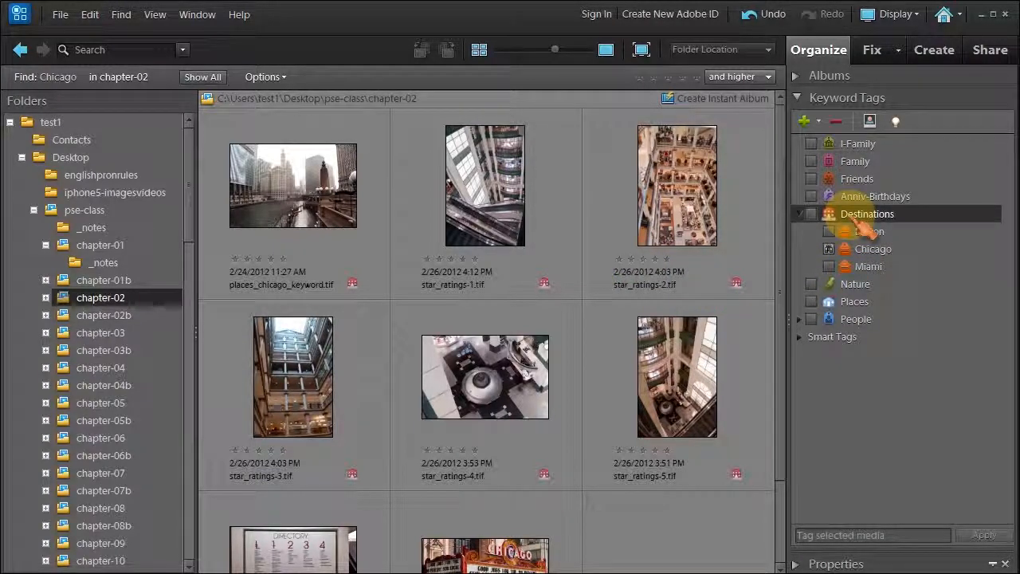
right_click(851, 220)
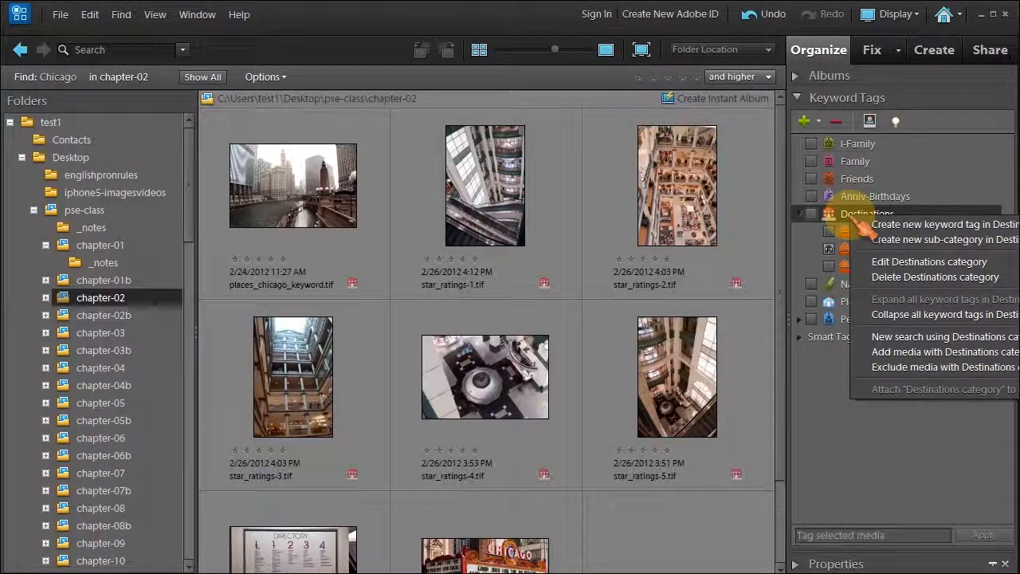
left_click(892, 240)
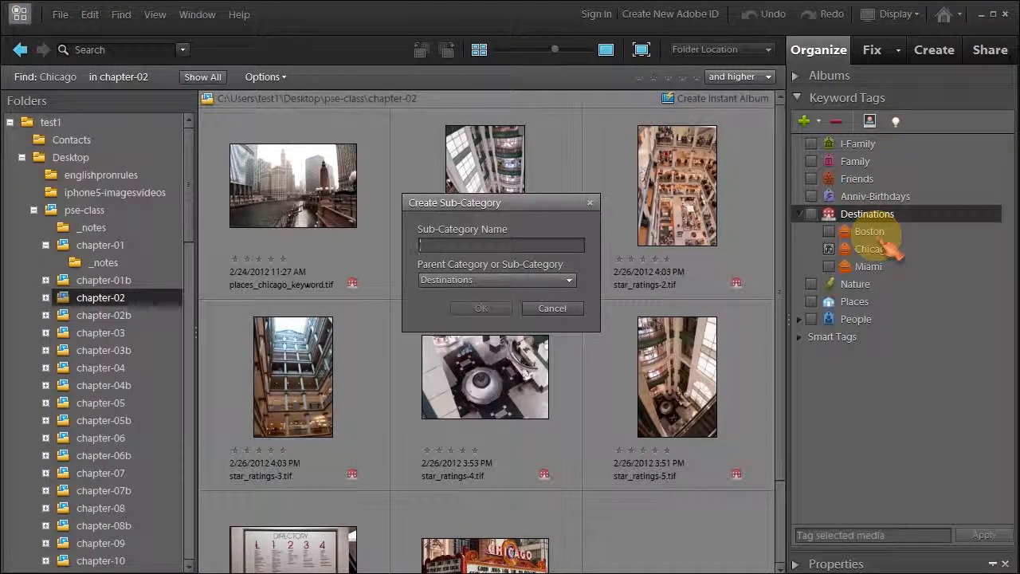
type("Retail-Stores")
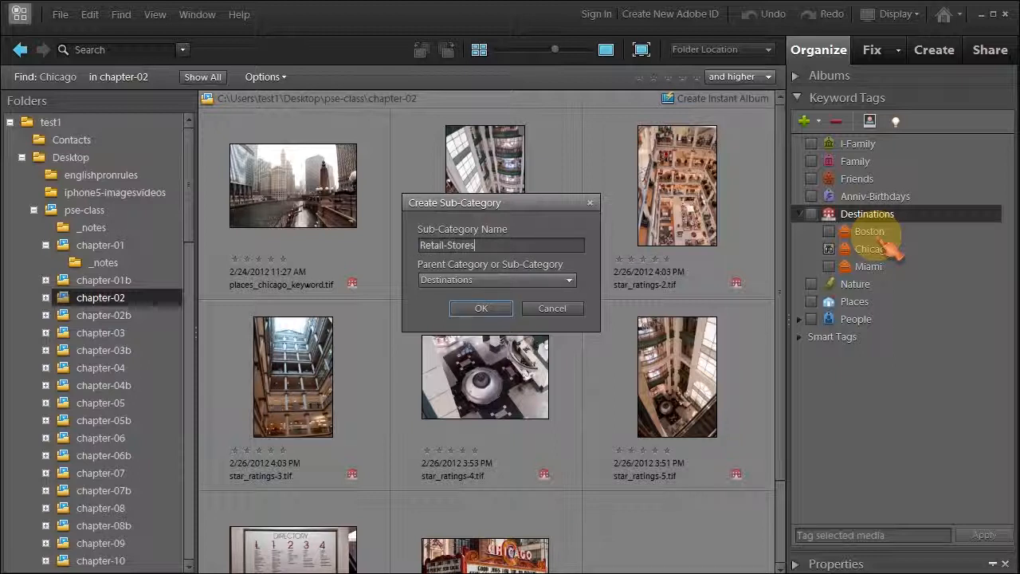
left_click(482, 309)
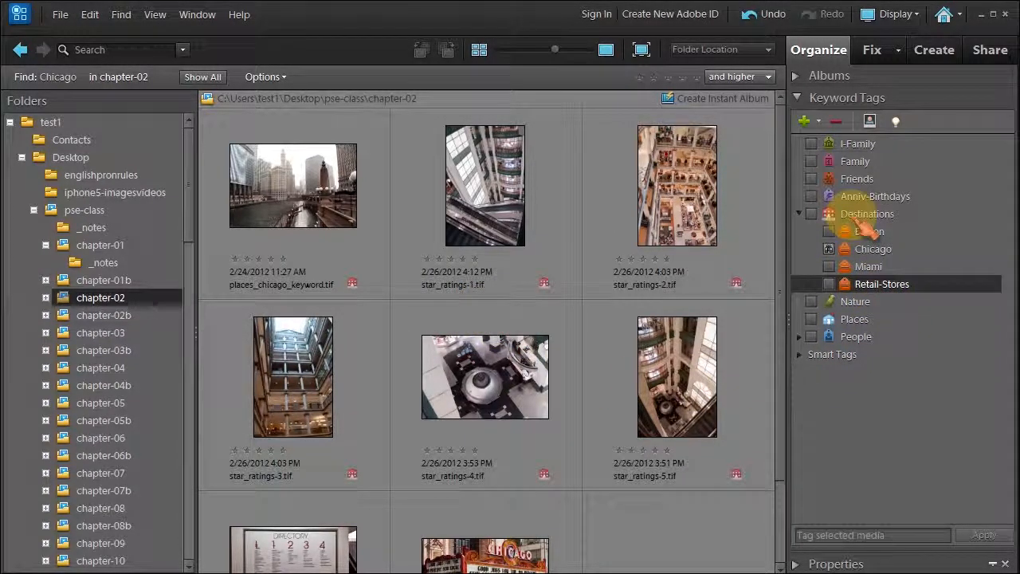
Apply the Retail-Stores tag to the photos star_ratings-1.tif through star_ratings-6.tif
left_click_drag(862, 303, 515, 210)
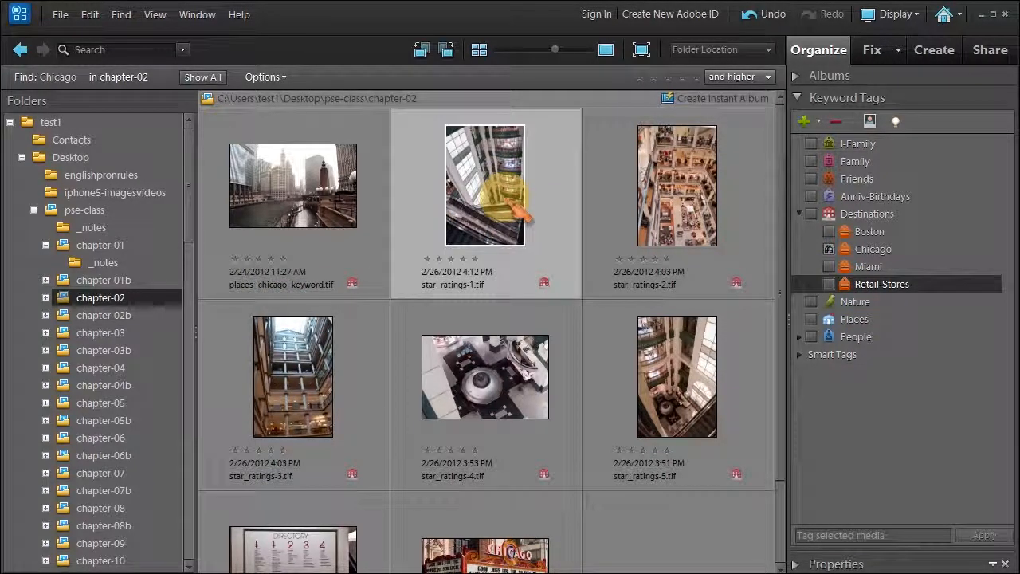
scroll(335, 470, "down", 2)
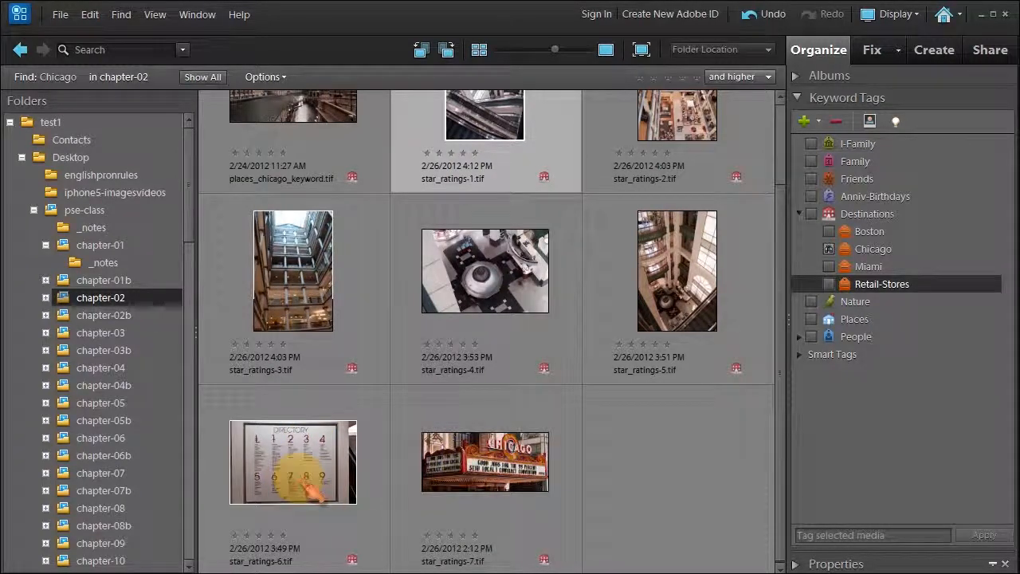
left_click(315, 495, "shift")
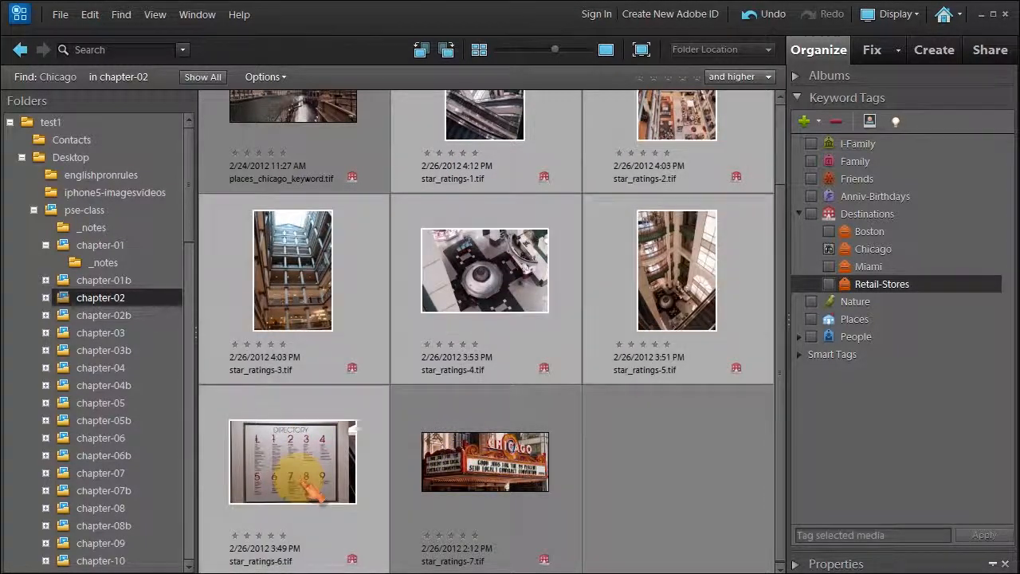
left_click_drag(315, 494, 858, 287)
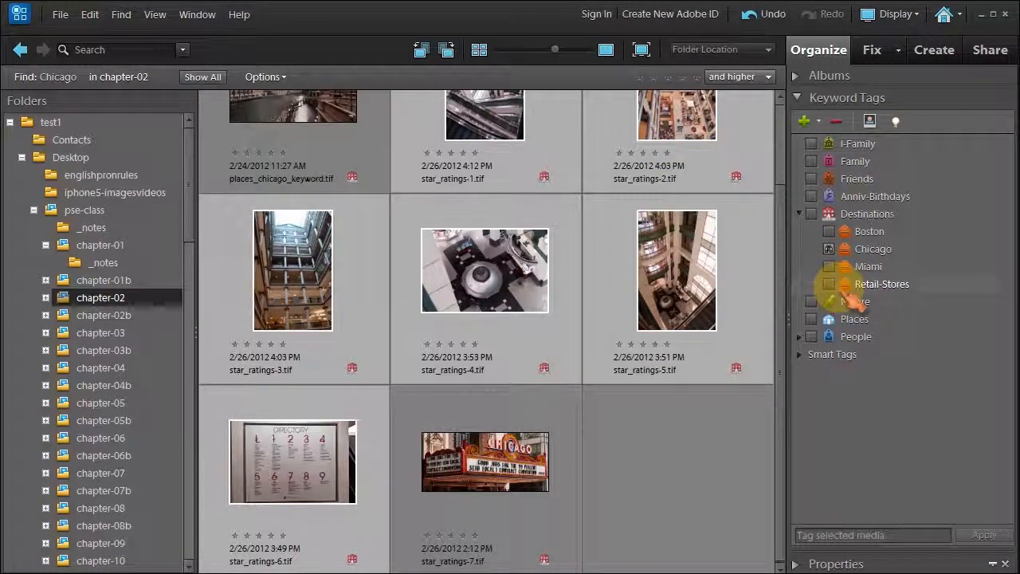
Replace the Chicago filter with Retail-Stores and open star_ratings-1.tif in single-photo view
left_click(830, 249)
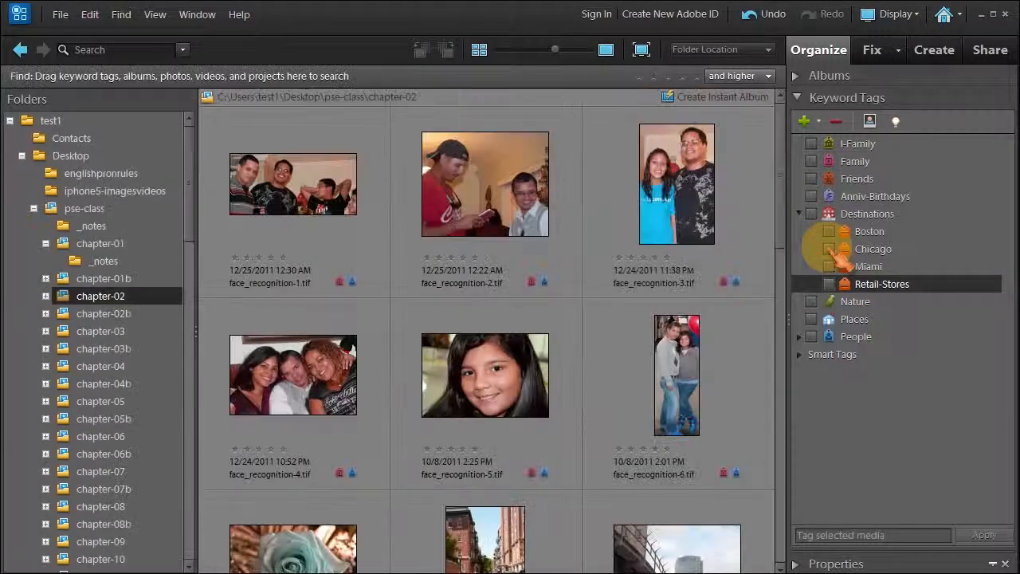
left_click(829, 284)
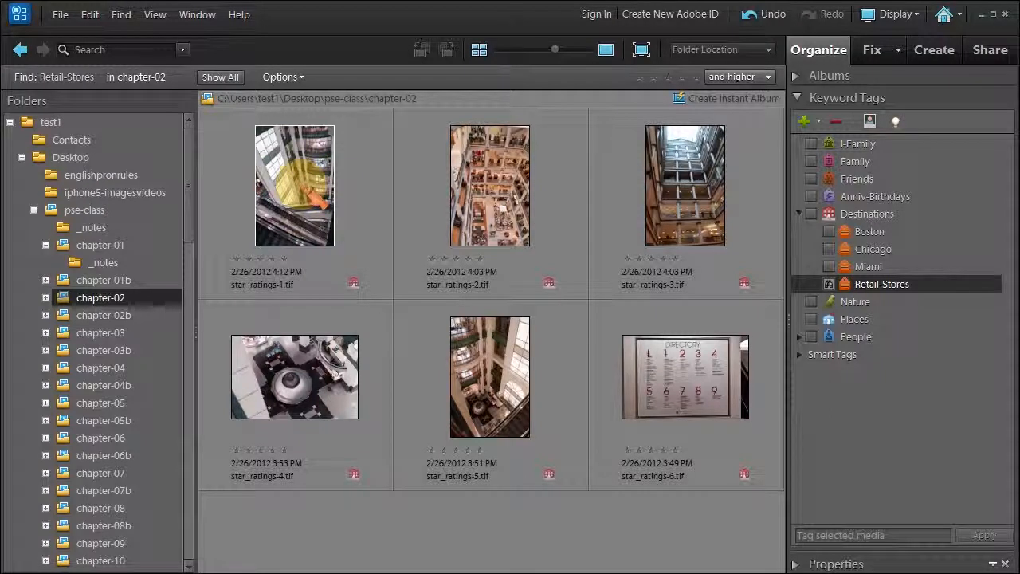
double_click(319, 203)
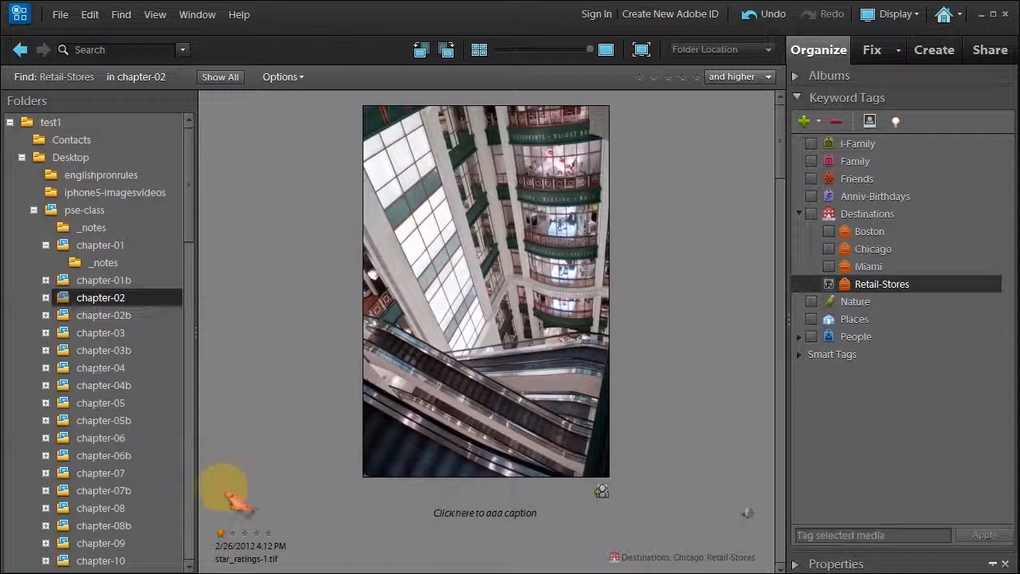
Try out the star ratings on star_ratings-1.tif and give the photo one star
left_click(220, 533)
left_click(151, 570)
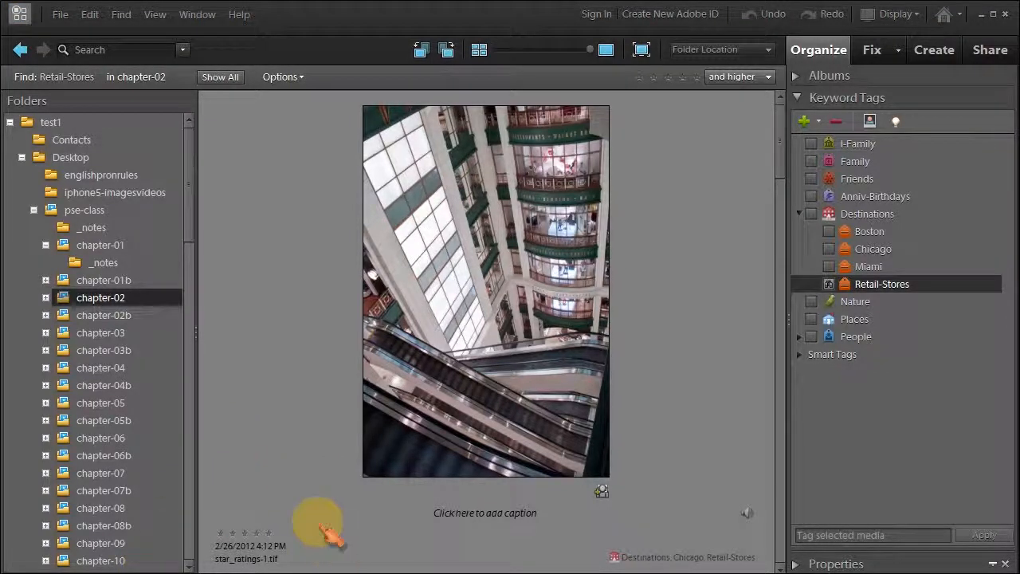
left_click(244, 533)
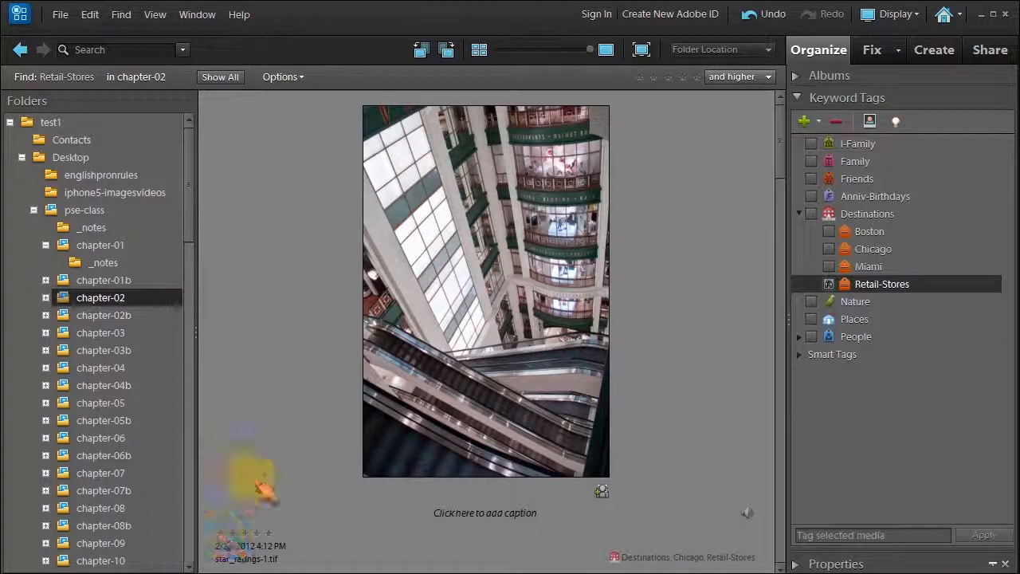
left_click(257, 532)
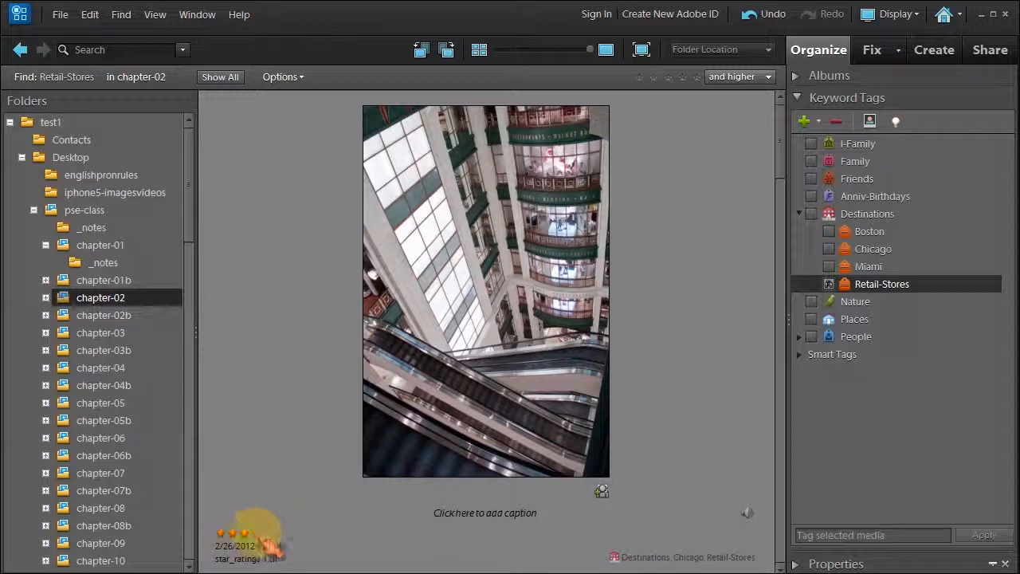
left_click(268, 536)
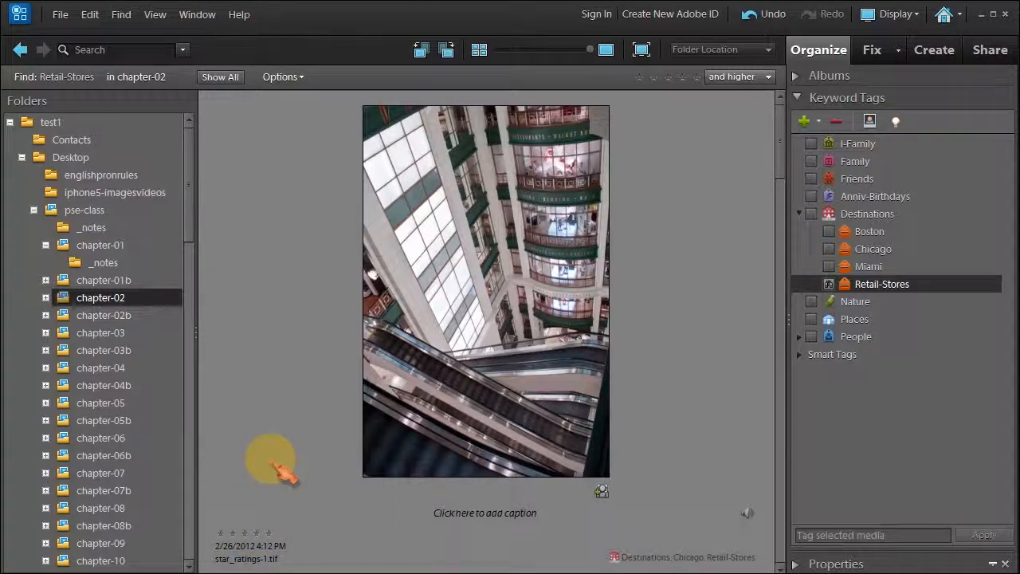
left_click(220, 533)
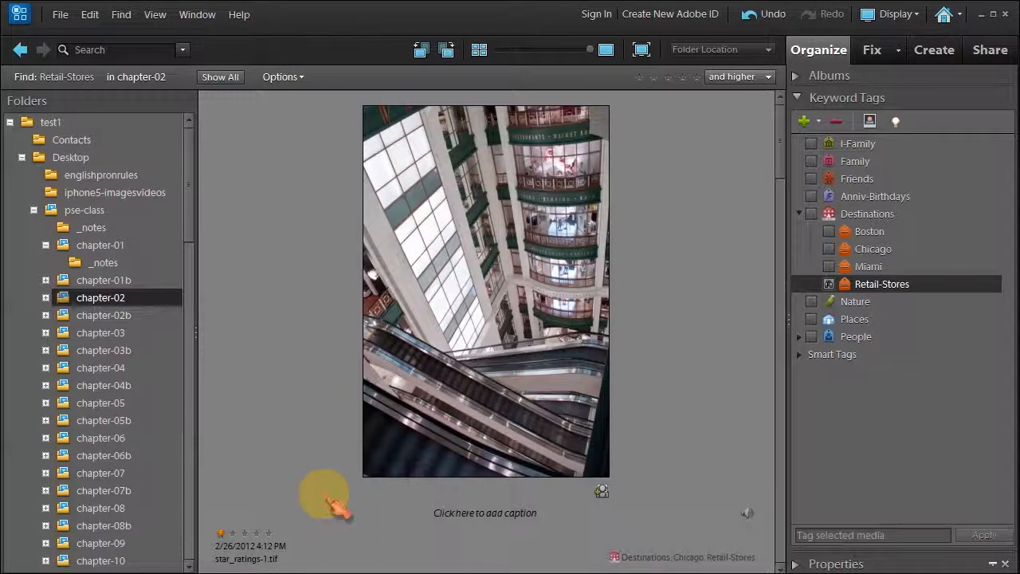
Rate star_ratings-2.tif with two stars and star_ratings-3.tif with three stars
key("Right")
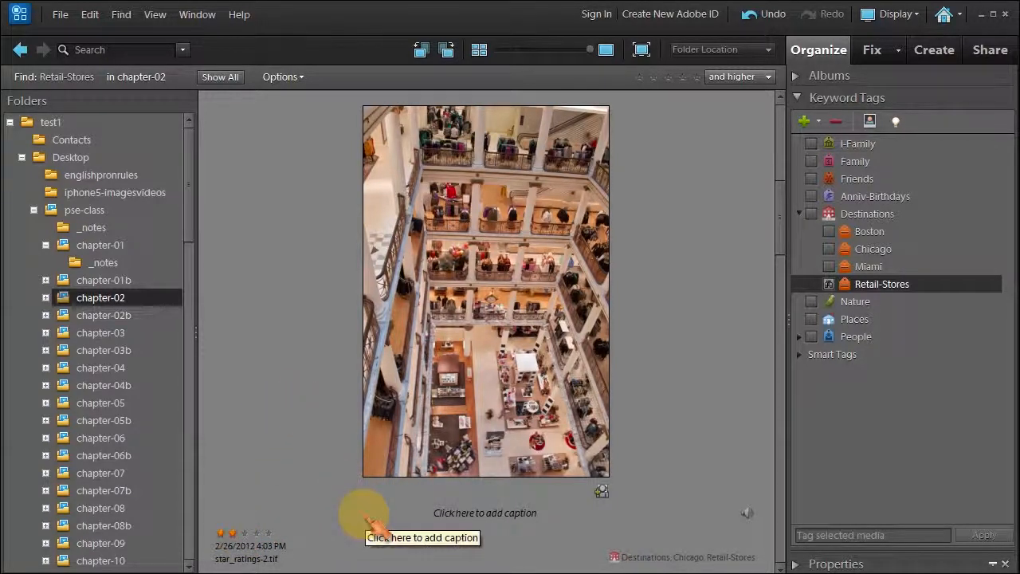
key("Right")
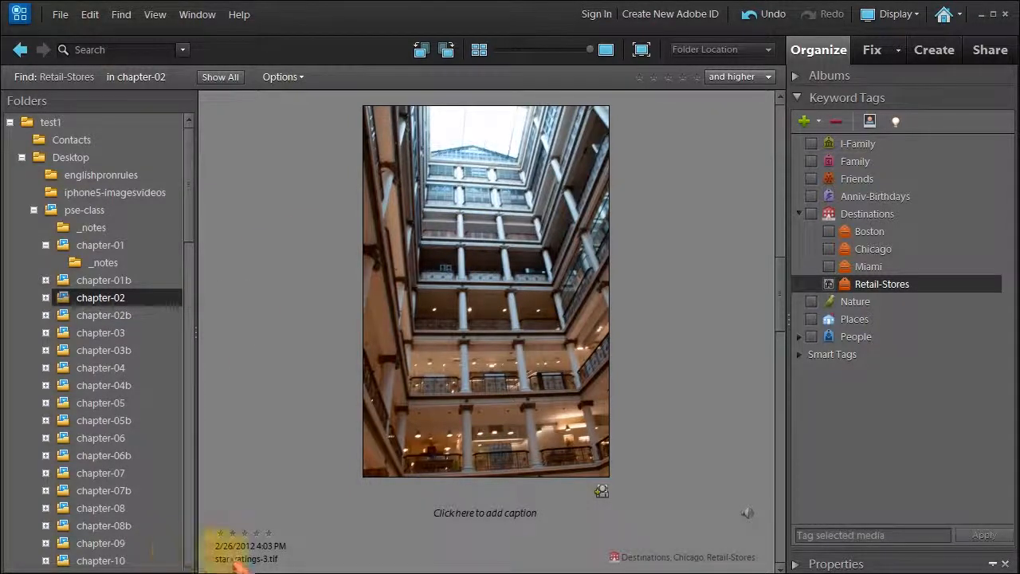
left_click(245, 532)
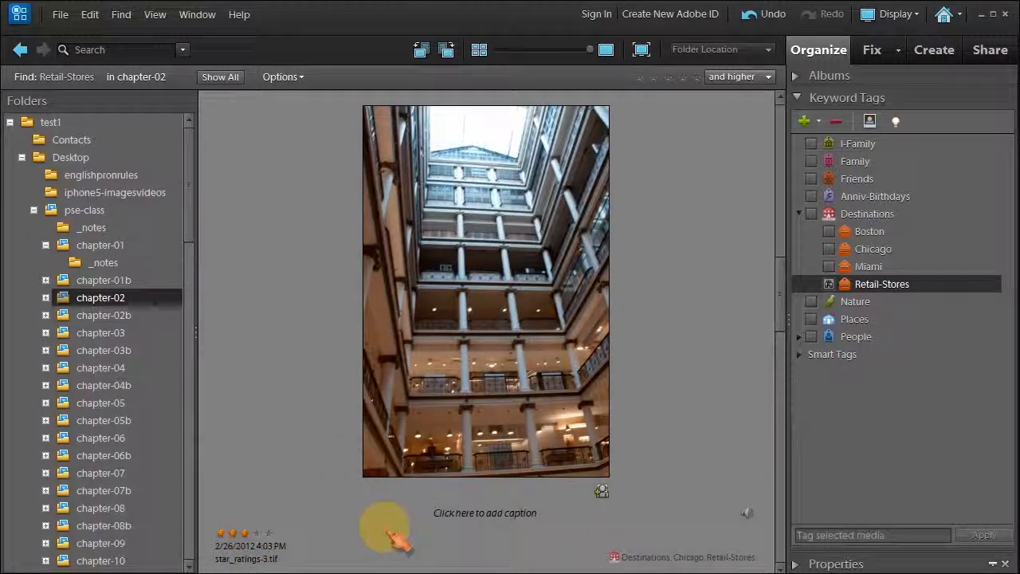
Rate star_ratings-4.tif with four stars and star_ratings-5.tif with five, leave star_ratings-6.tif unrated, and return to the thumbnail grid
key("Right")
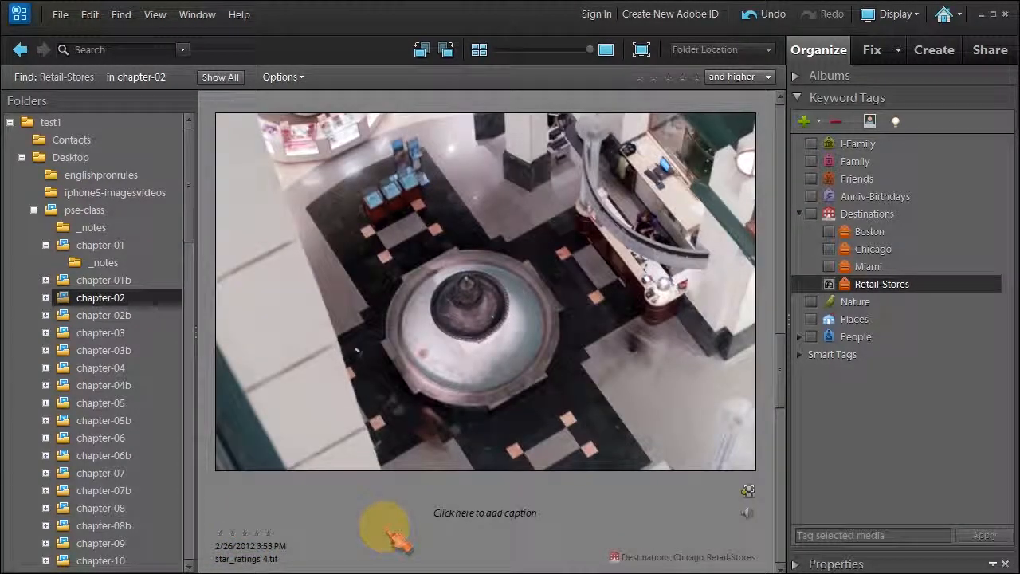
left_click(257, 533)
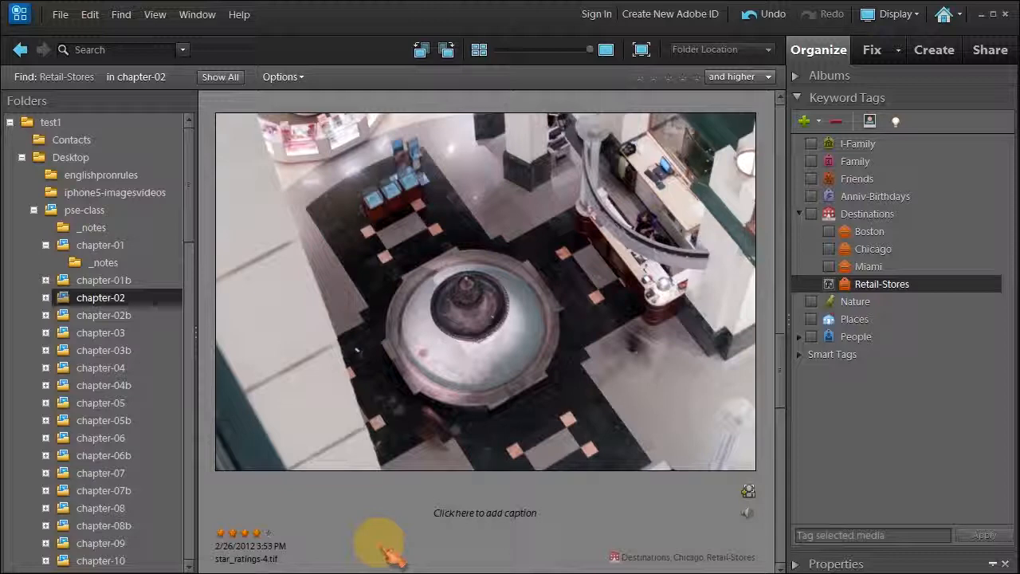
key("Right")
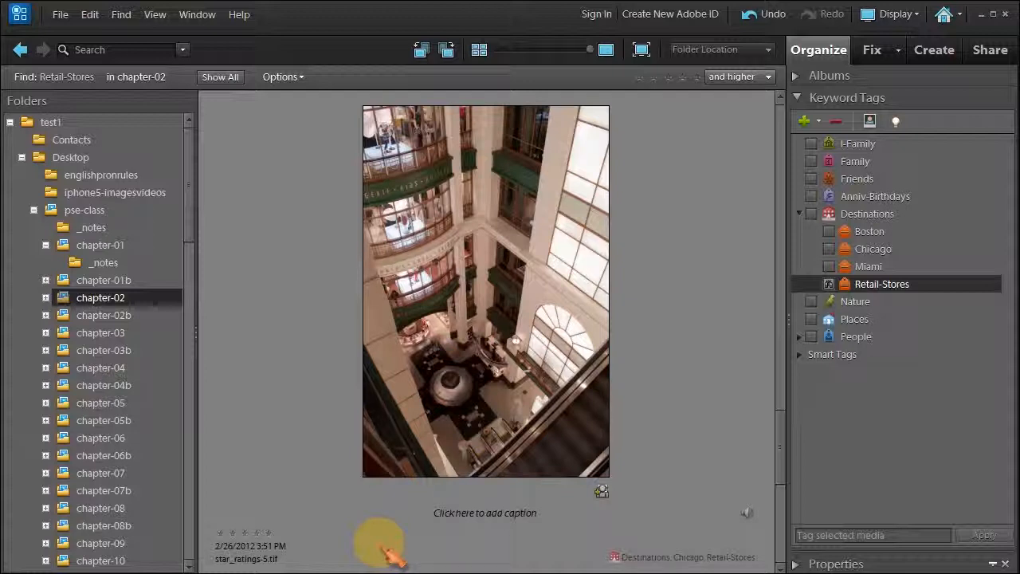
left_click(268, 532)
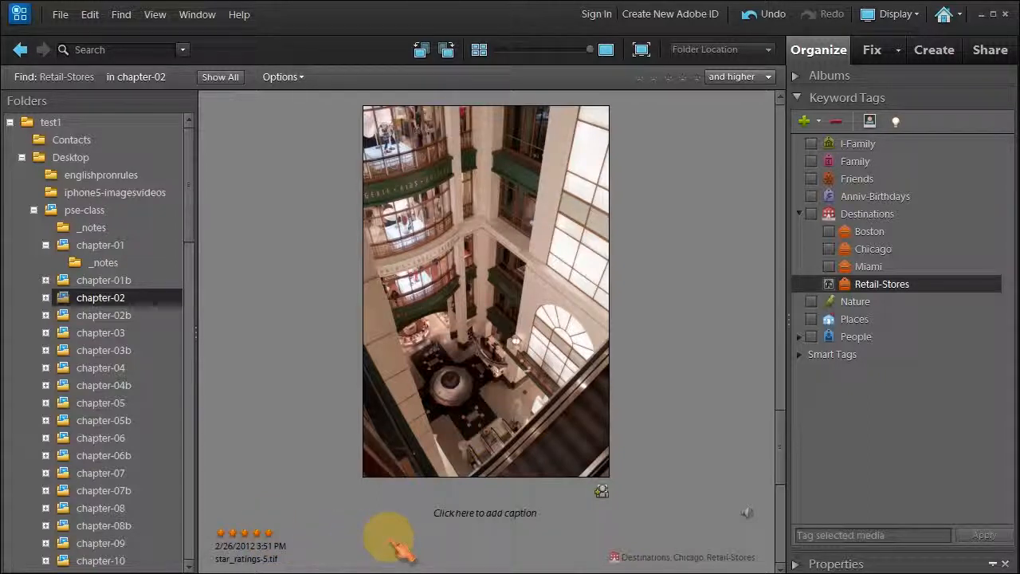
scroll(402, 207, "down", 1)
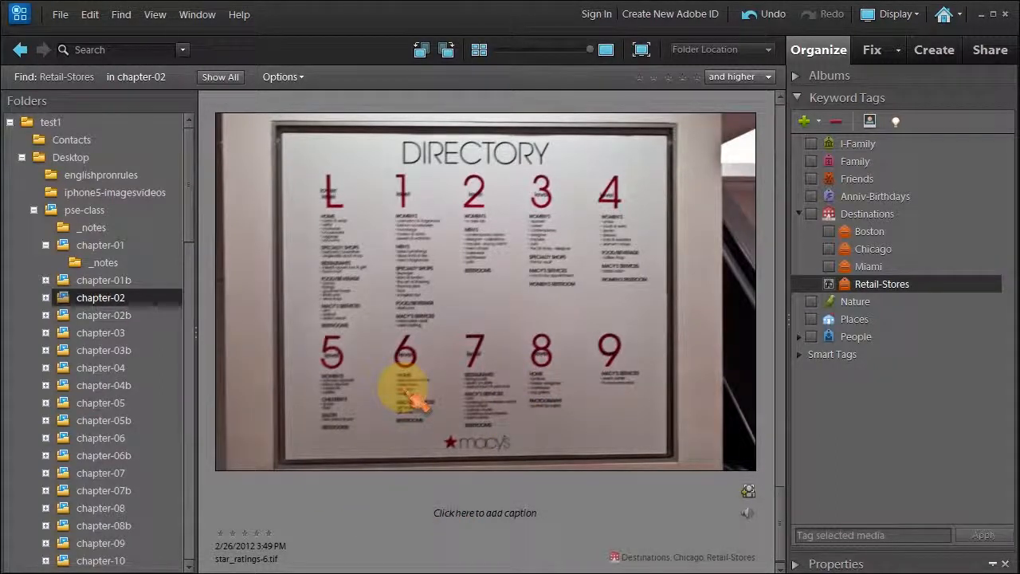
double_click(414, 403)
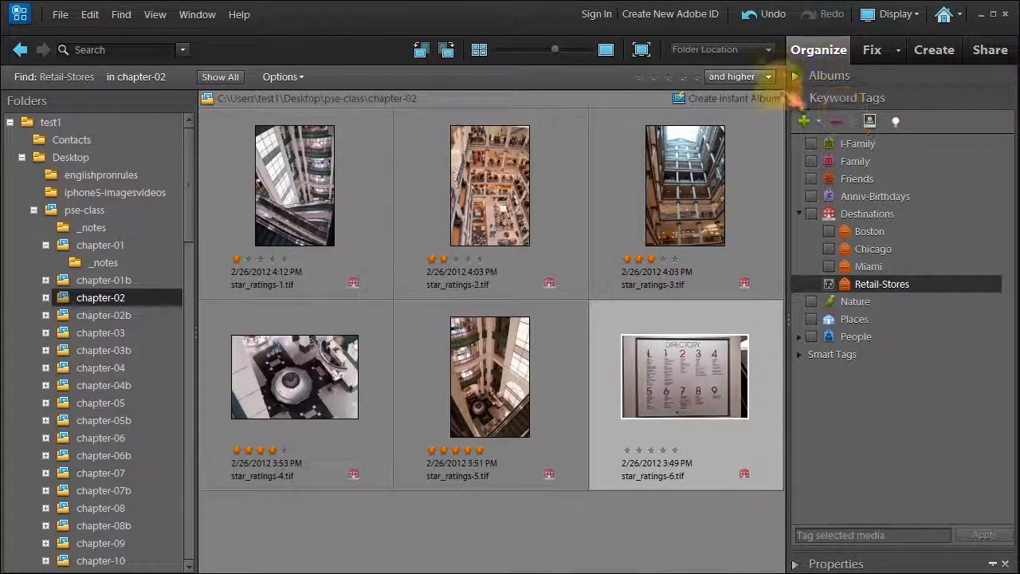
Filter the Retail-Stores photos to those rated 3 stars and higher
left_click(768, 77)
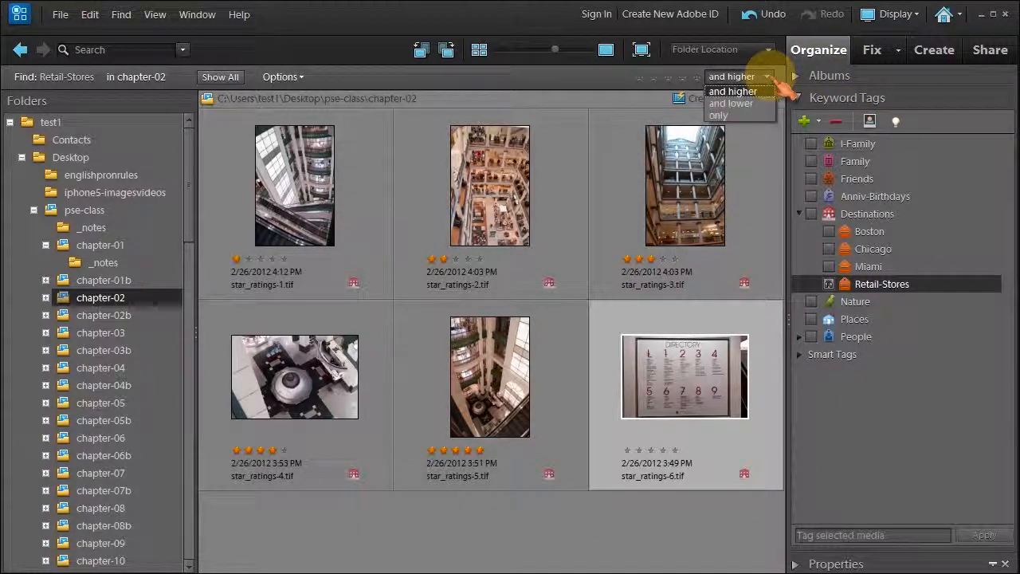
left_click(606, 99)
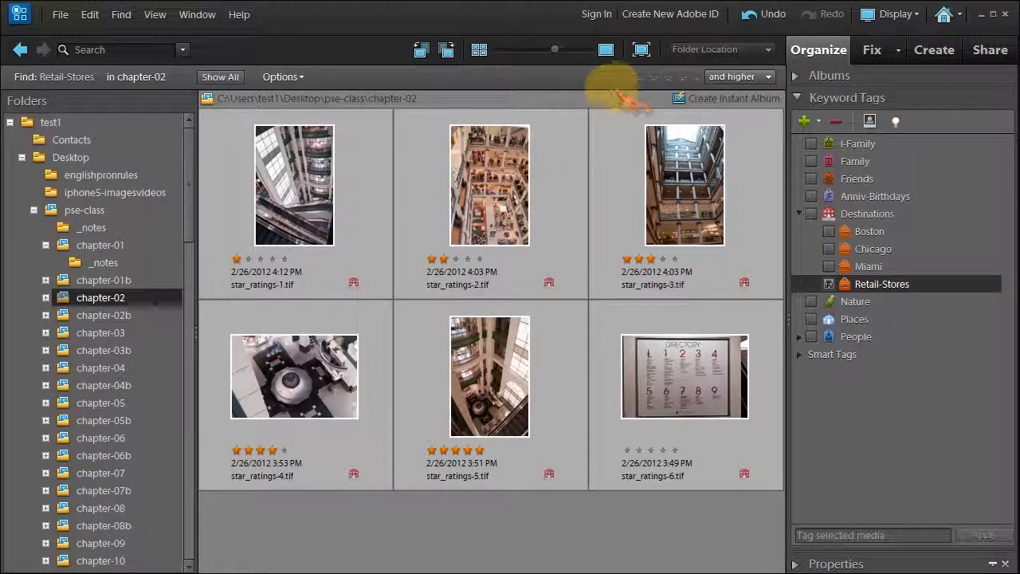
left_click(668, 77)
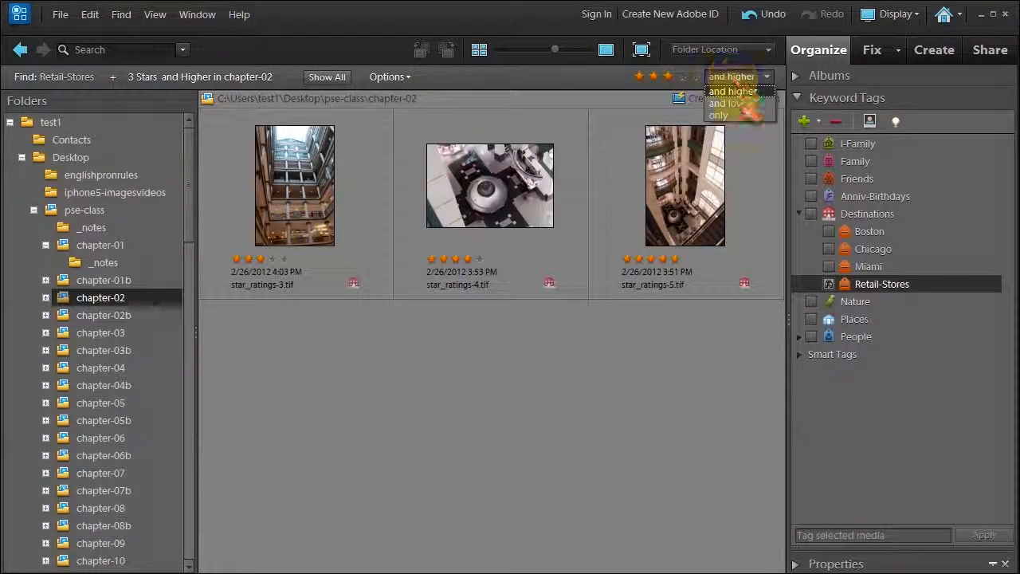
View the Retail-Stores photos rated 3 stars and lower, and return the rating filter to 3 stars and higher
left_click(749, 115)
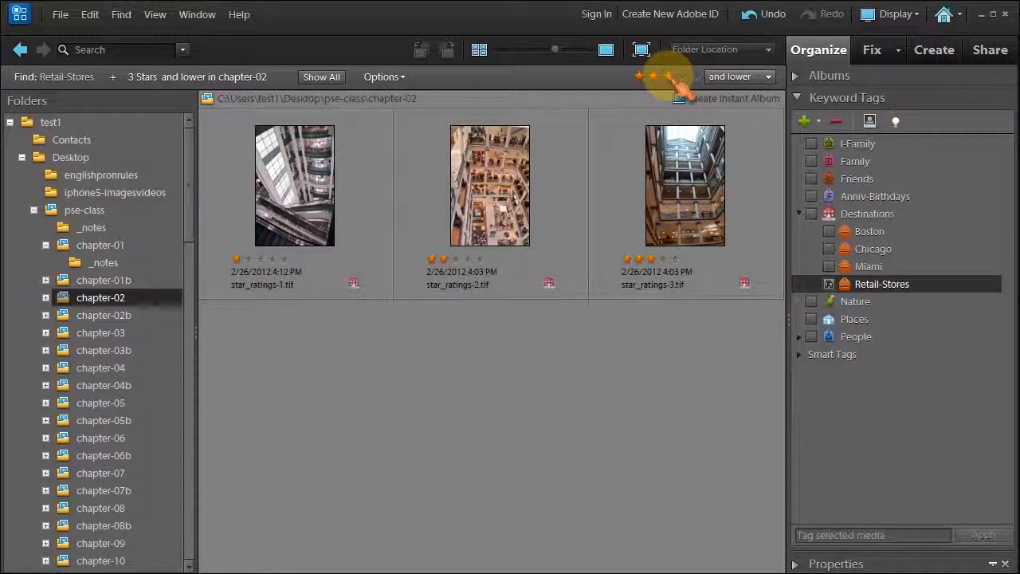
left_click(741, 77)
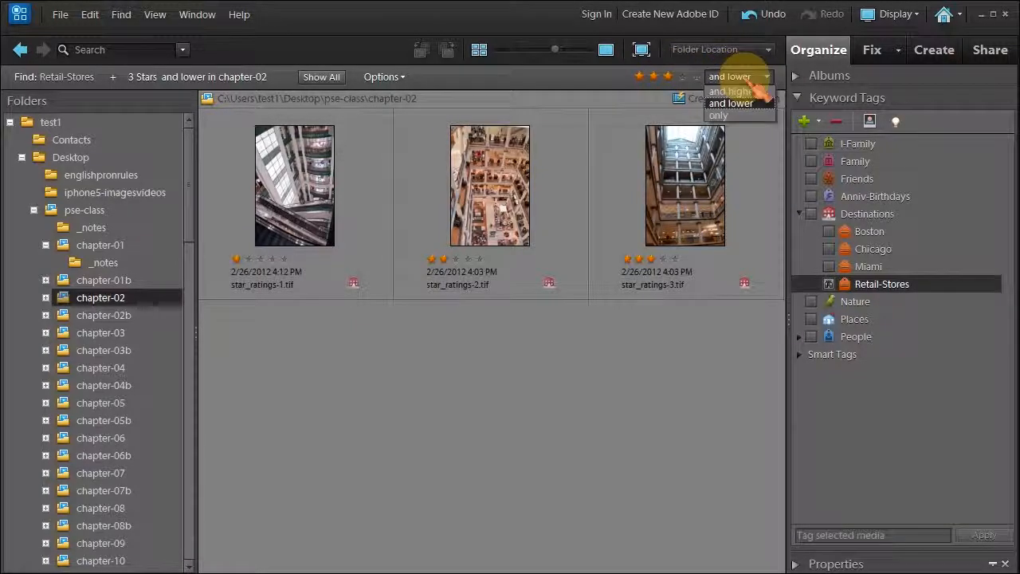
left_click(733, 92)
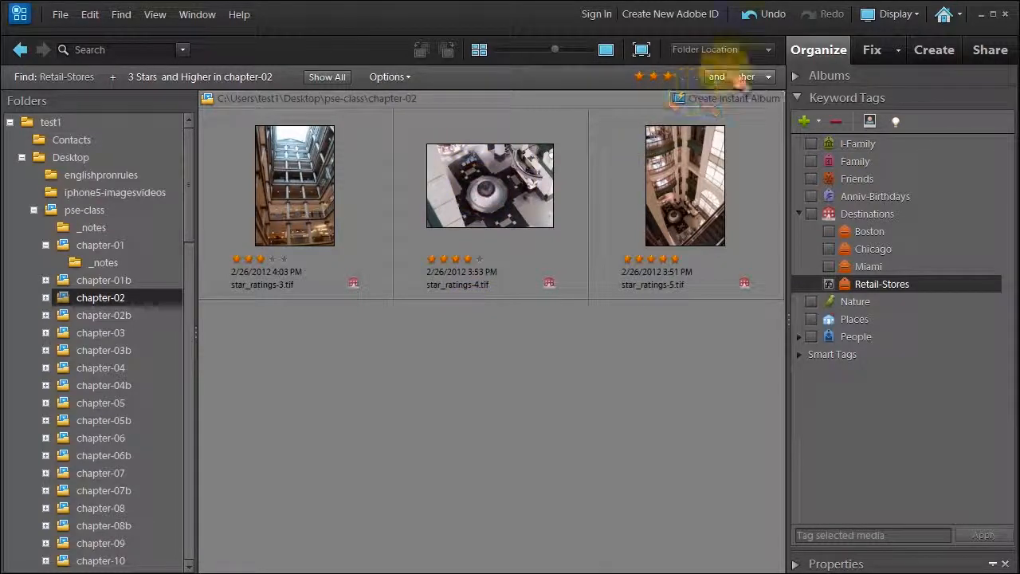
Filter the Retail-Stores photos to 0 stars only and delete the unrated star_ratings-6.tif from the catalog
left_click(640, 77)
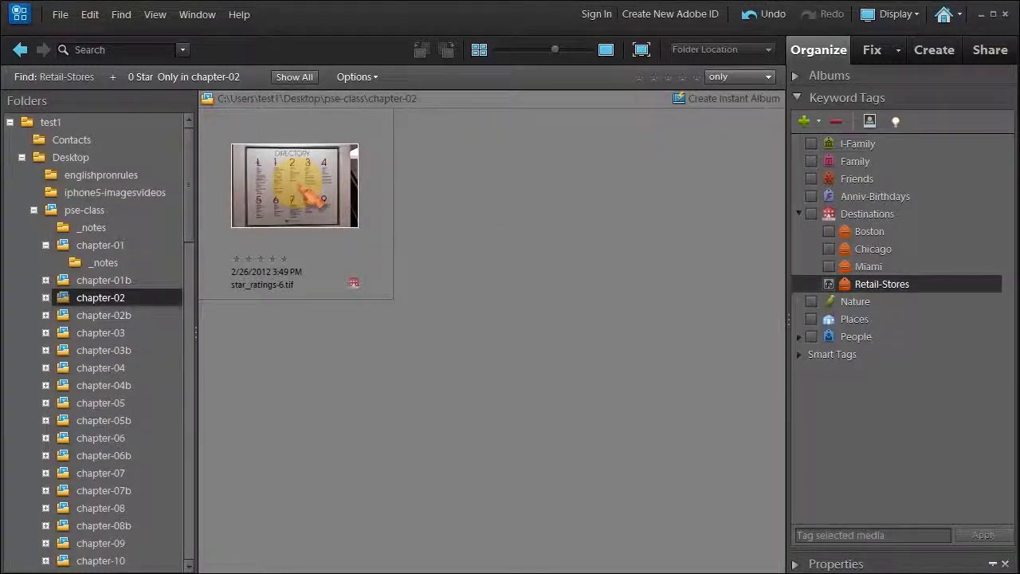
left_click(307, 196)
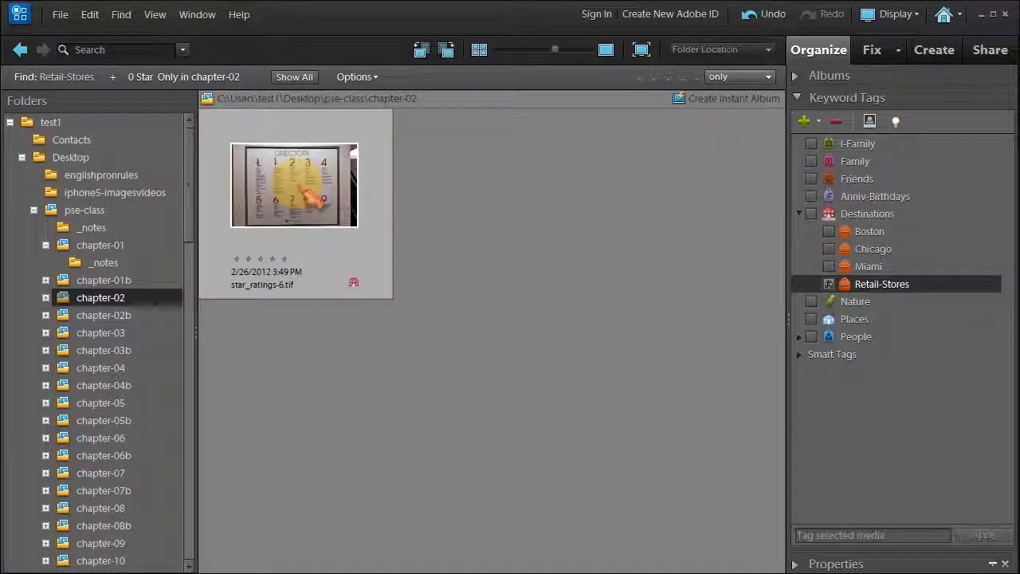
key("Delete")
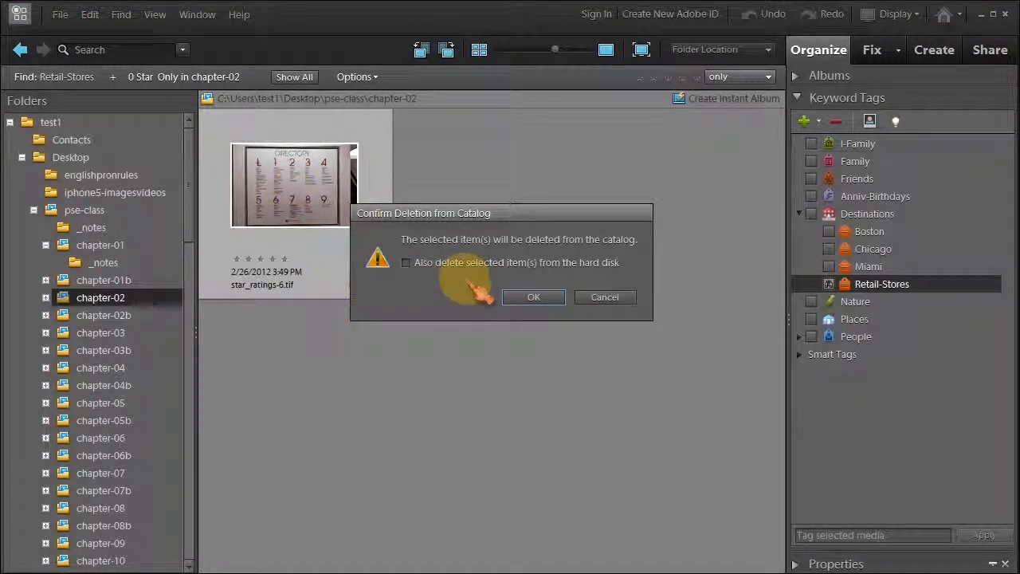
left_click(409, 265)
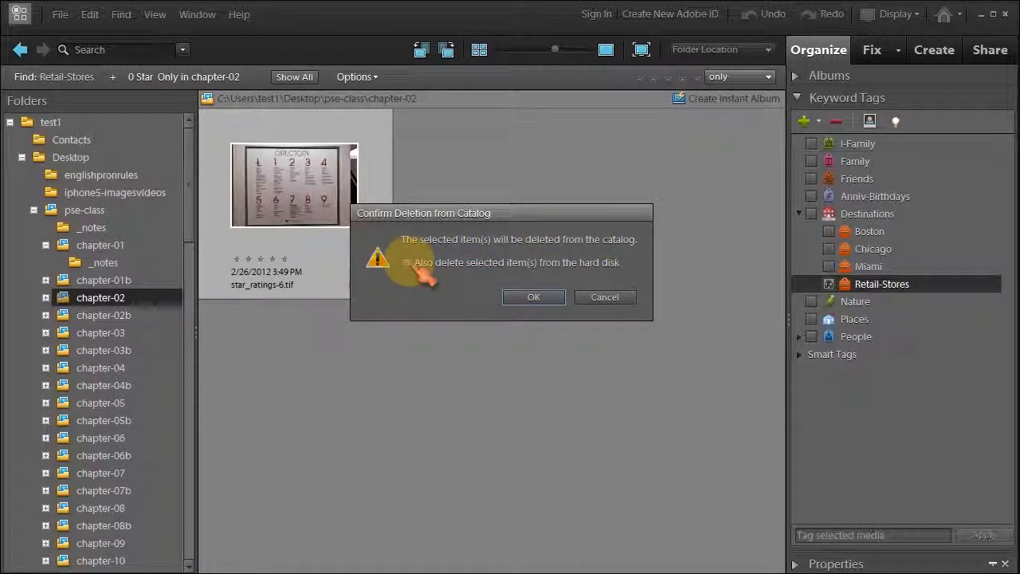
left_click(542, 299)
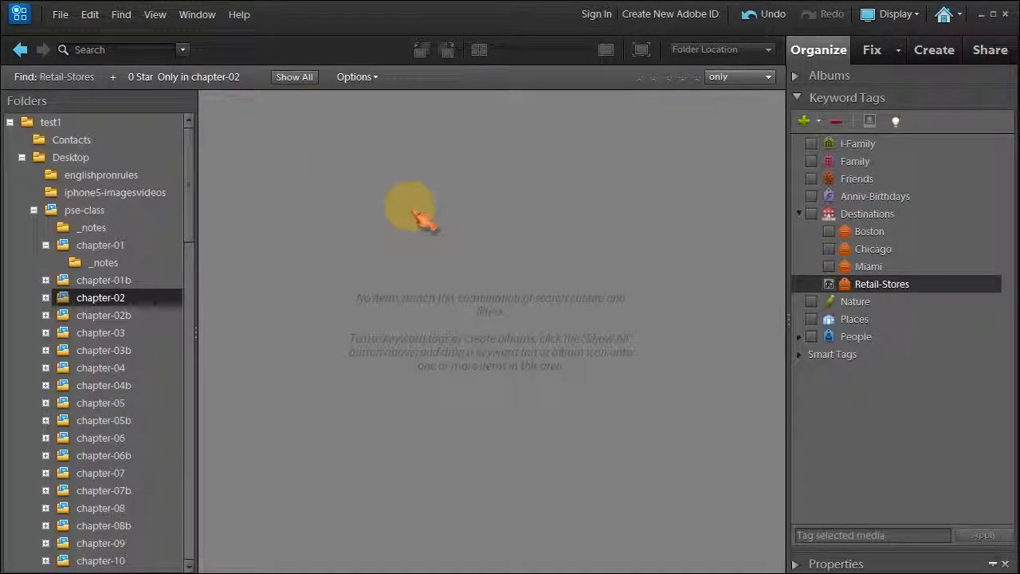
Clear the current search and display only the chapter-02 photos tagged Retail-Stores, regardless of rating
left_click(295, 78)
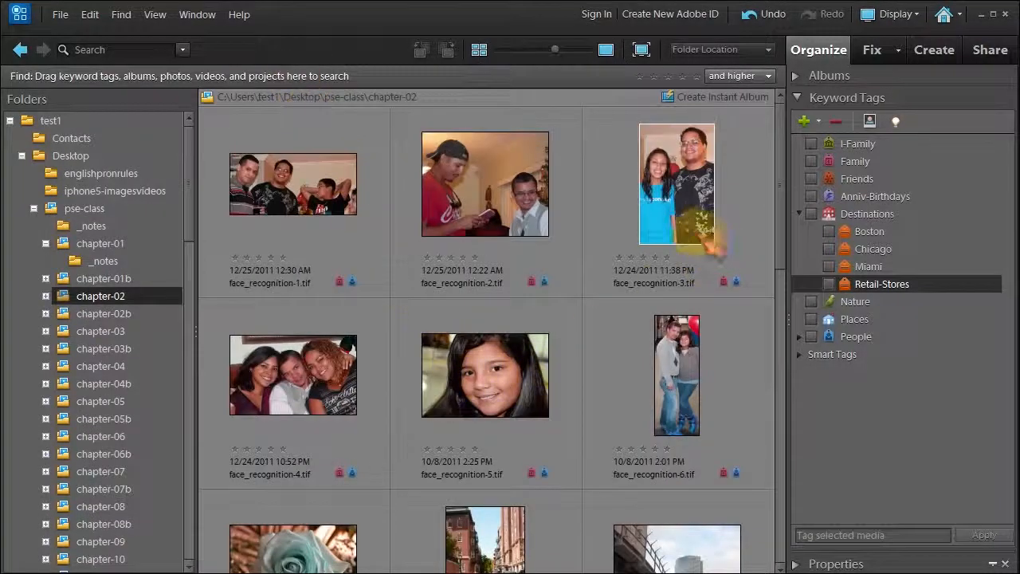
left_click(830, 285)
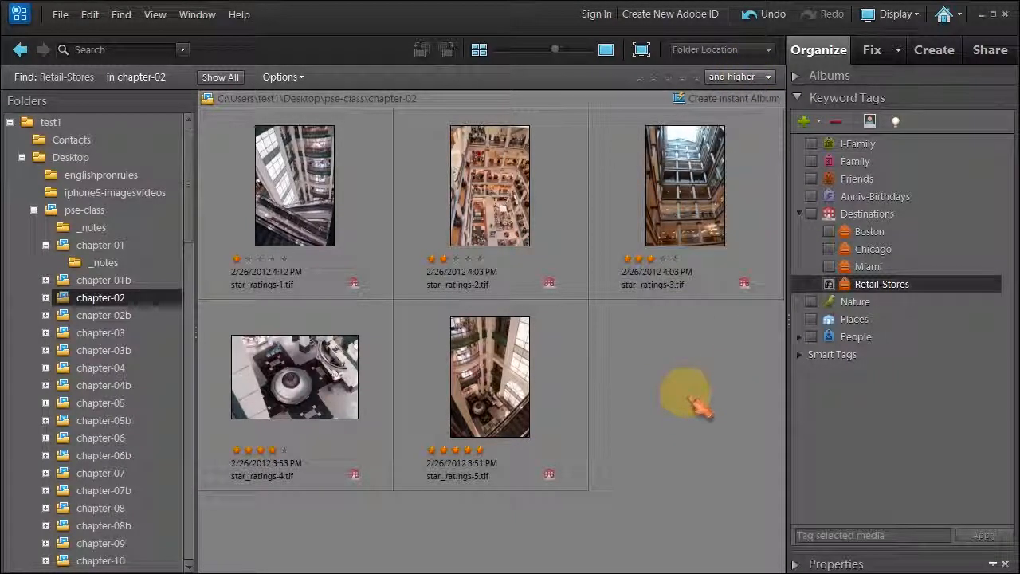
left_click(90, 16)
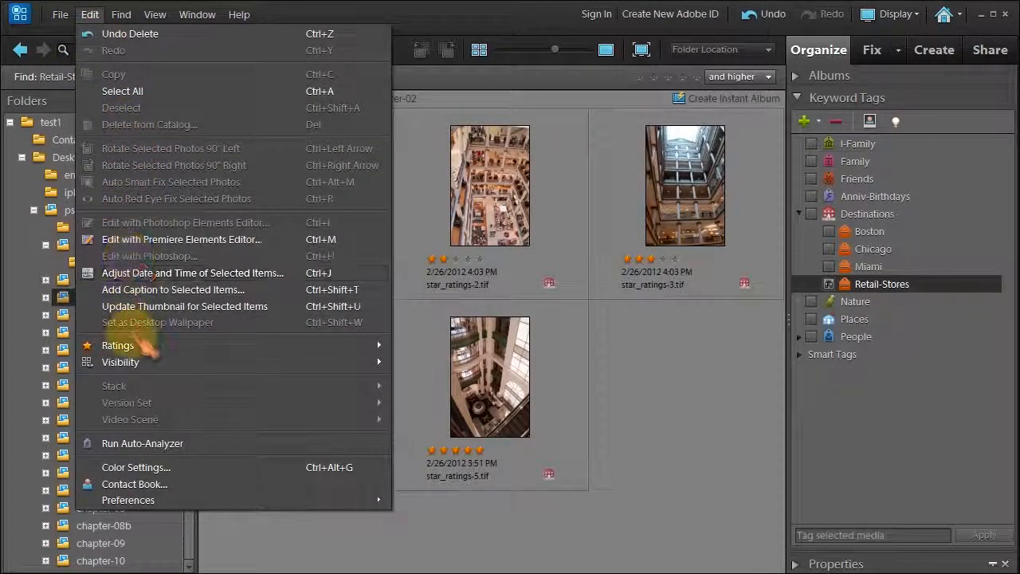
mouse_move(145, 351)
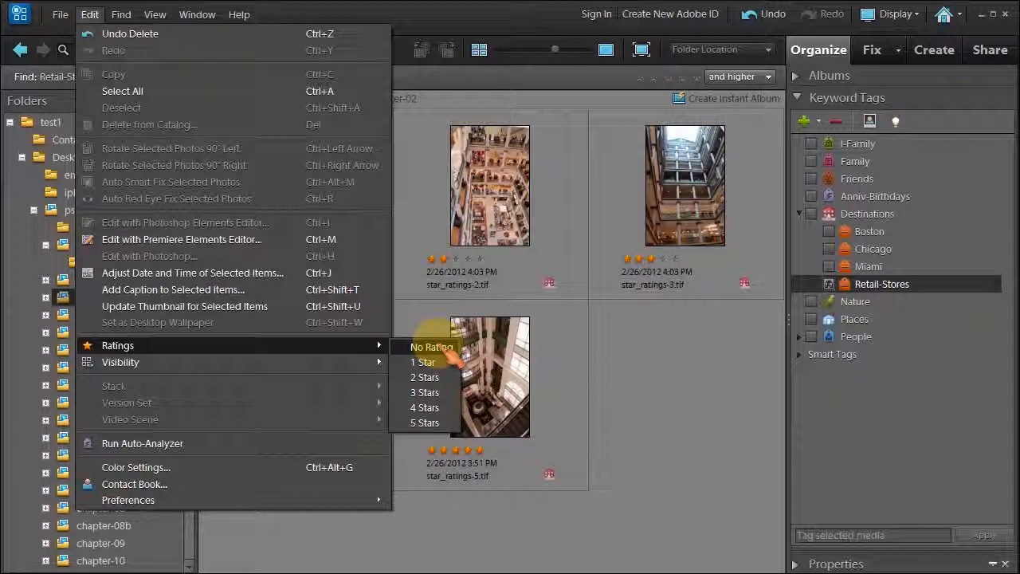
left_click(661, 378)
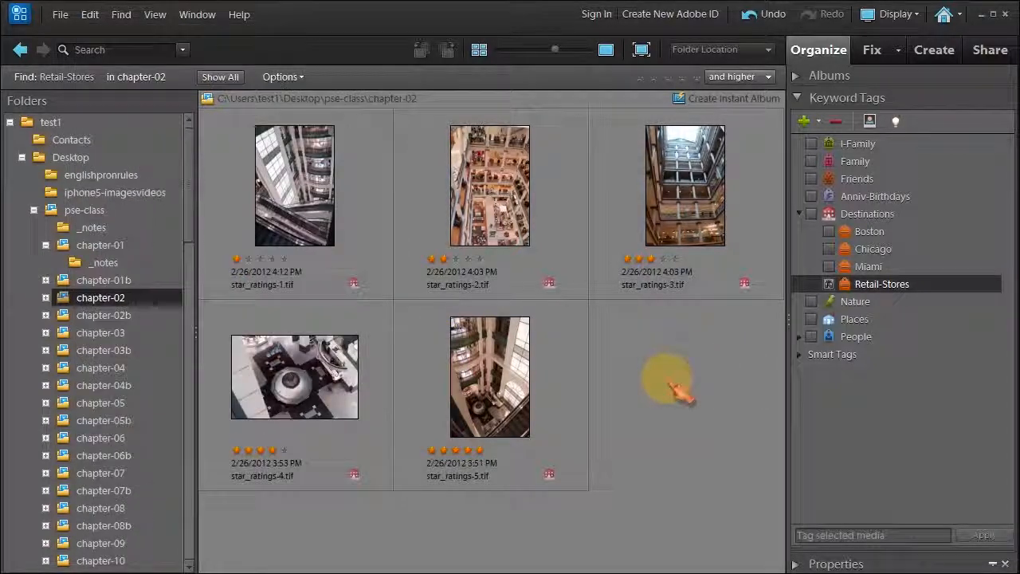